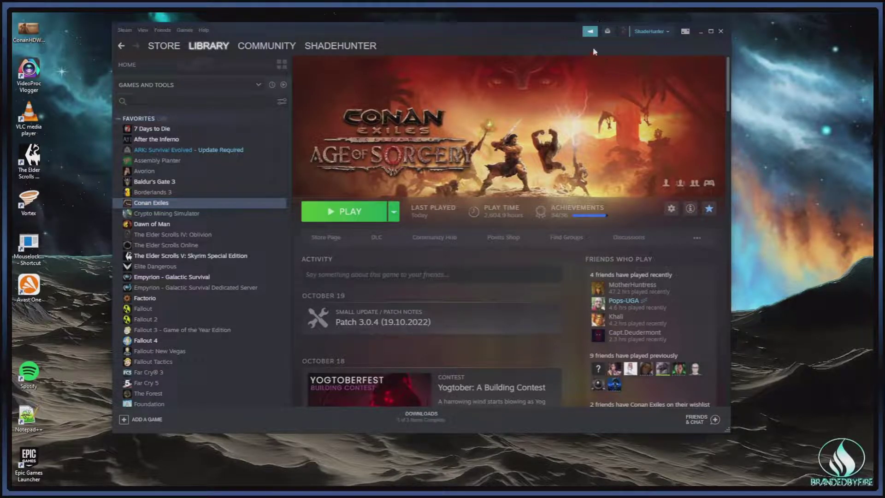
# Maximize the Steam window and open the Workshop page for Conan Exiles.
pyautogui.moveTo(521, 31); pyautogui.dragTo(522, 46)
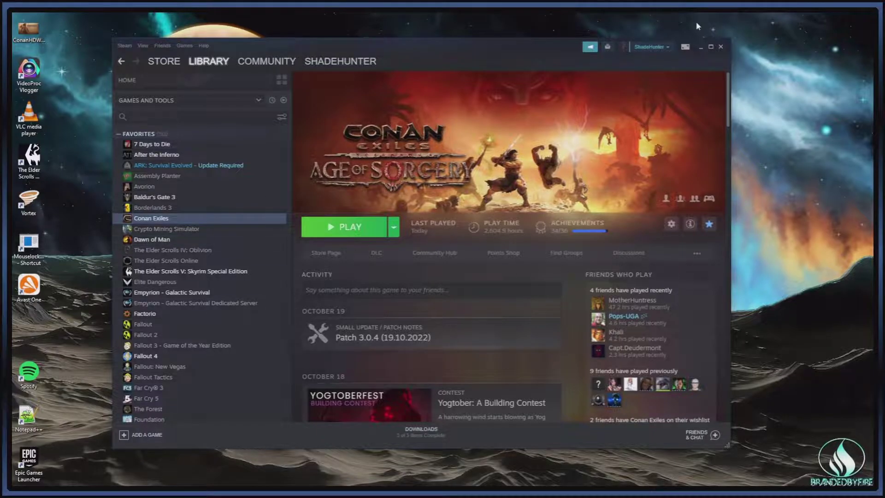
pyautogui.click(710, 46)
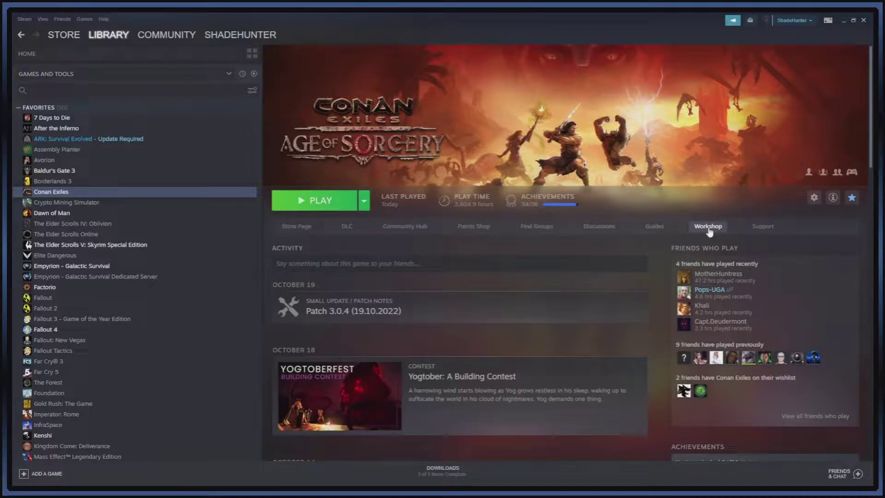
pyautogui.click(709, 228)
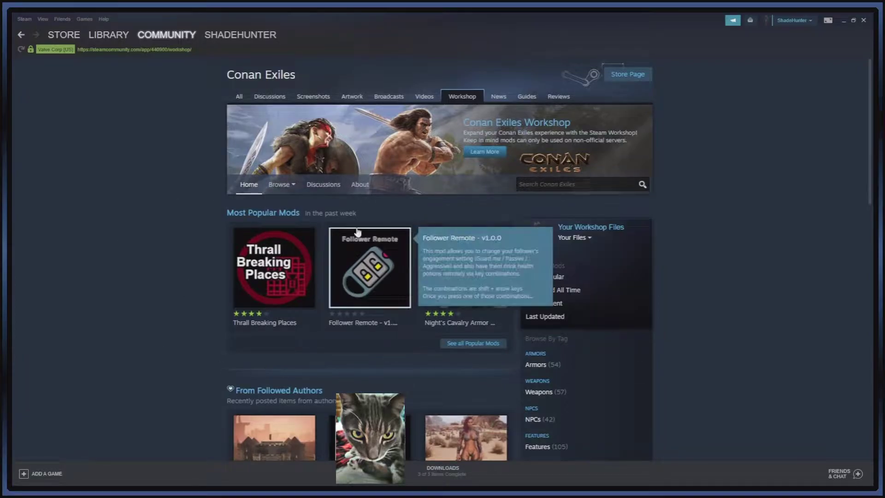
# Look over the Conan Exiles Workshop home page, including its mod search, and open the list of subscribed items.
pyautogui.click(574, 184)
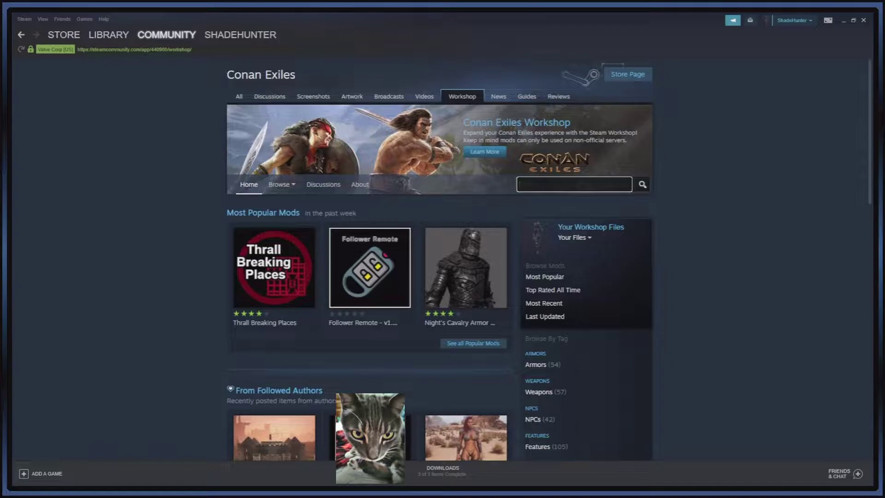
pyautogui.scroll(-1, 408, 313)
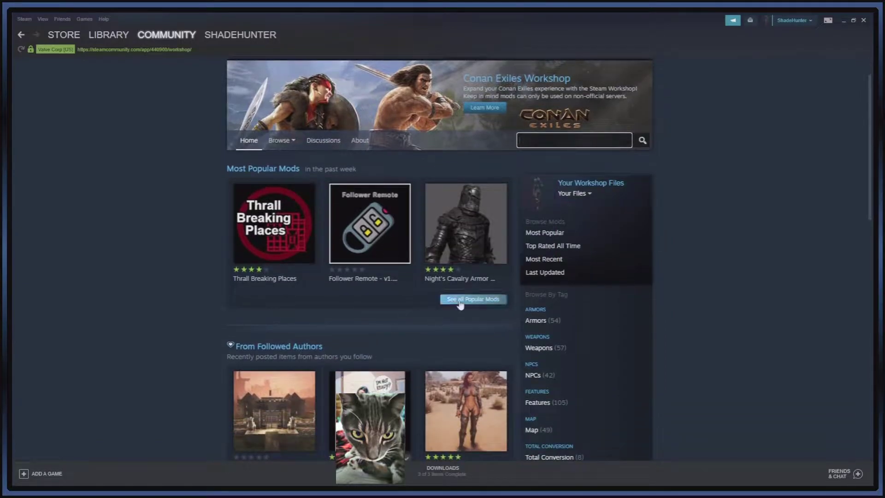
pyautogui.scroll(1, 426, 295)
pyautogui.moveTo(427, 293)
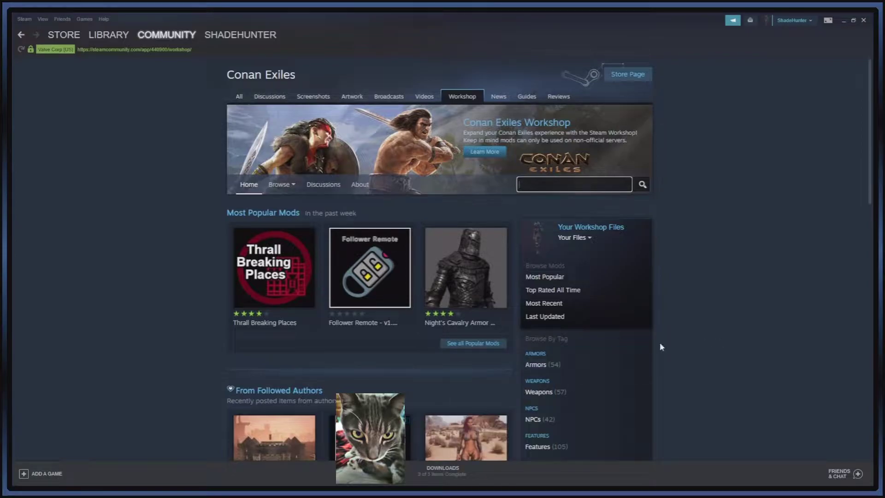
pyautogui.moveTo(286, 189)
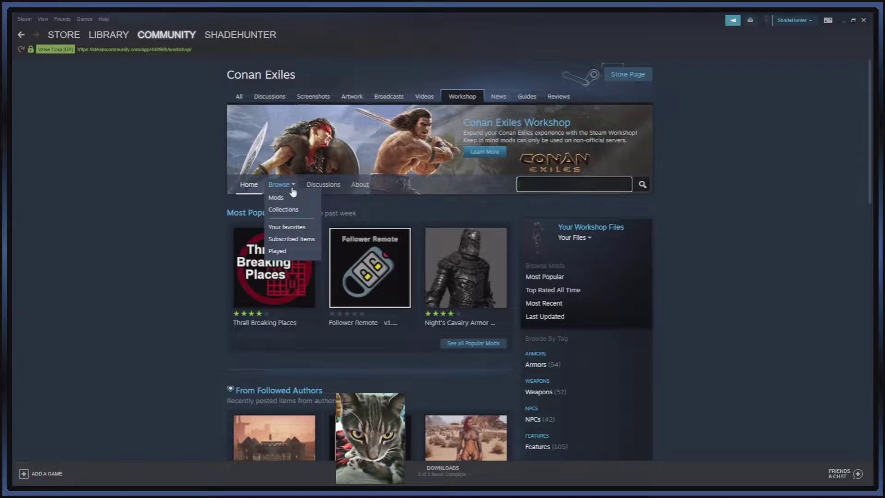
pyautogui.click(297, 240)
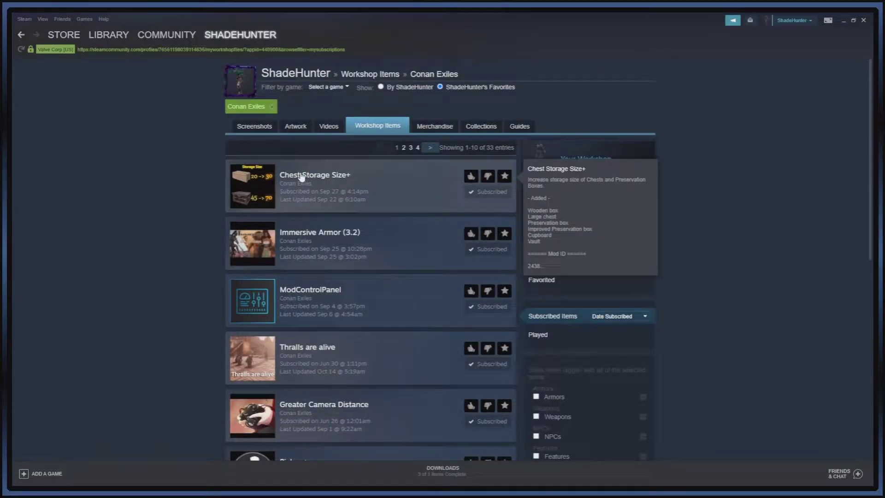
# Return to Conan Exiles in the library, view the local files options in its properties, and close them.
pyautogui.moveTo(107, 40)
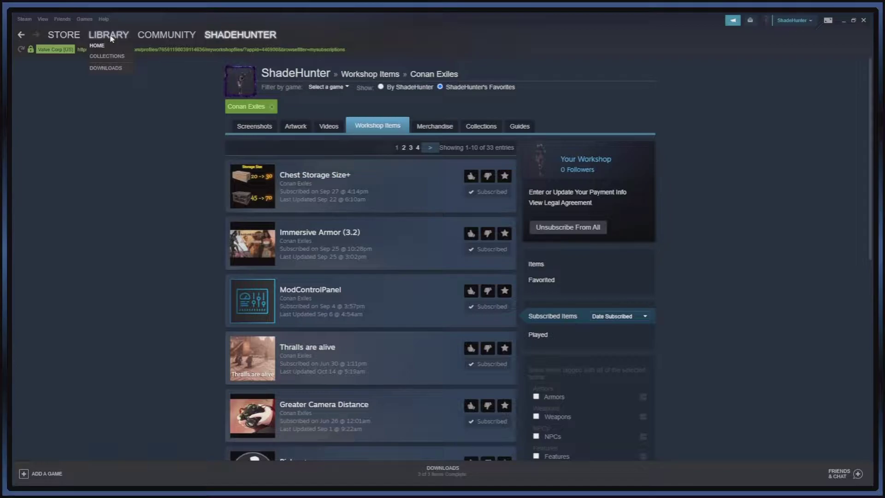
pyautogui.click(94, 43)
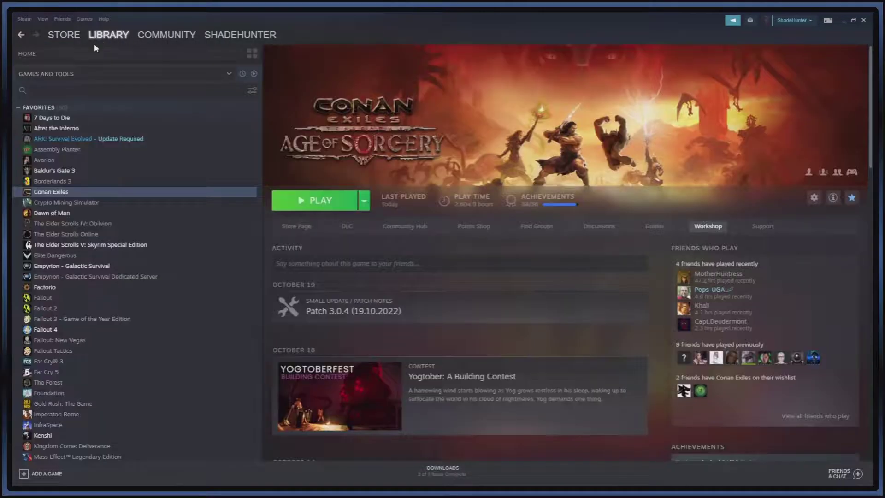
pyautogui.click(172, 192)
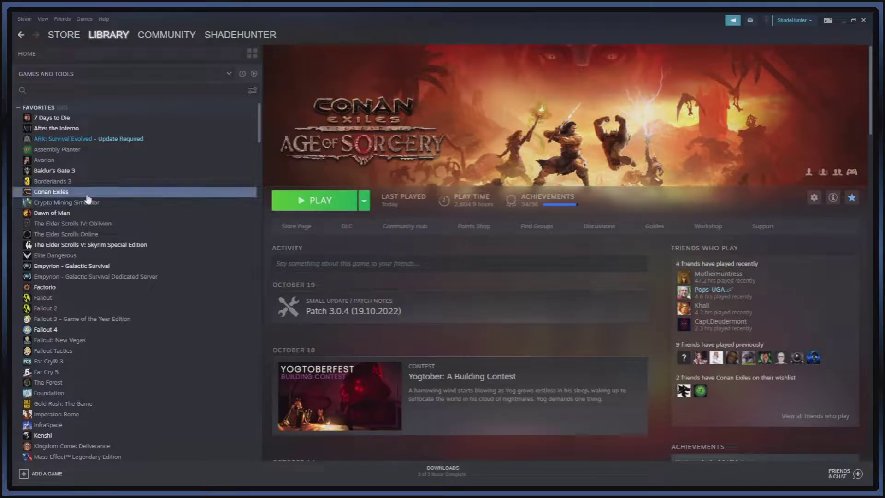
pyautogui.rightClick(60, 194)
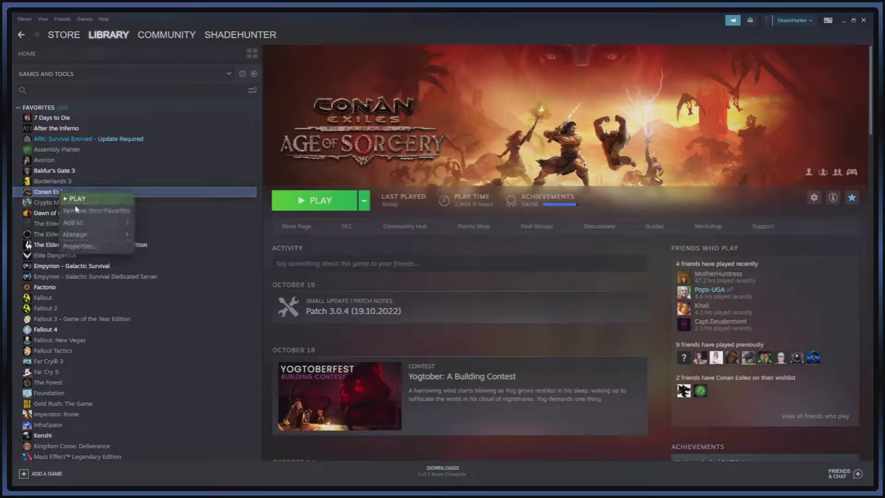
pyautogui.click(90, 249)
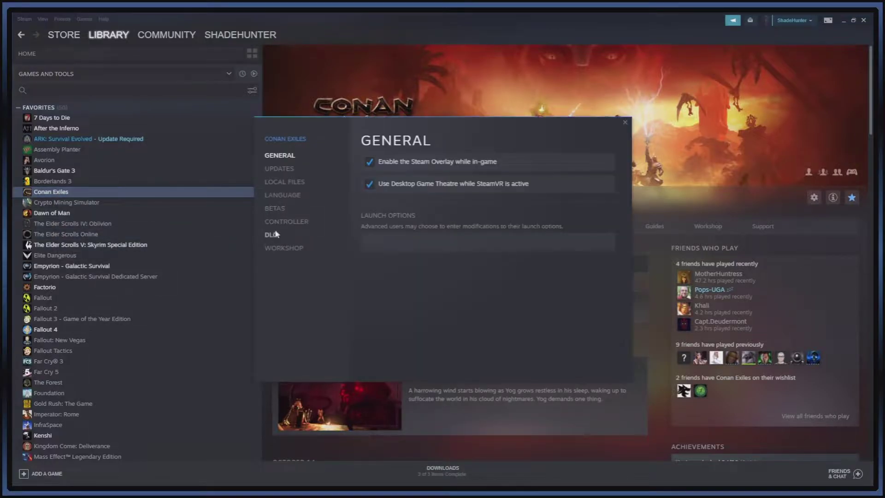
pyautogui.click(283, 184)
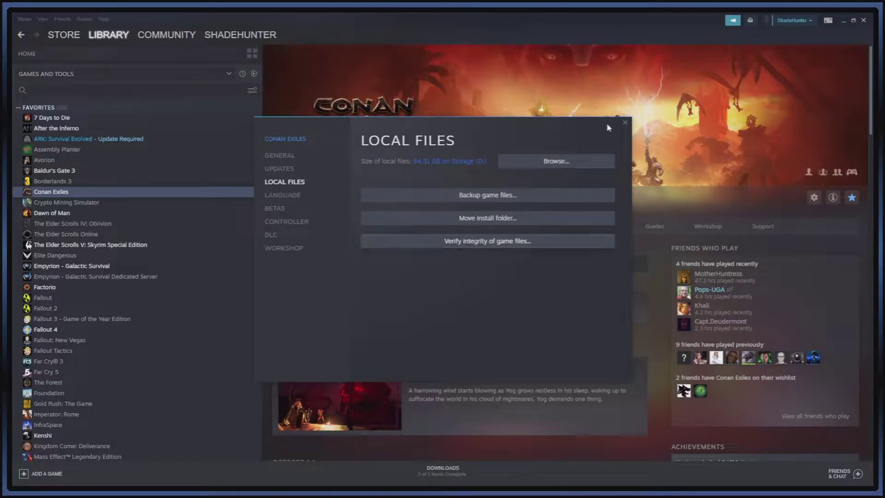
pyautogui.click(624, 123)
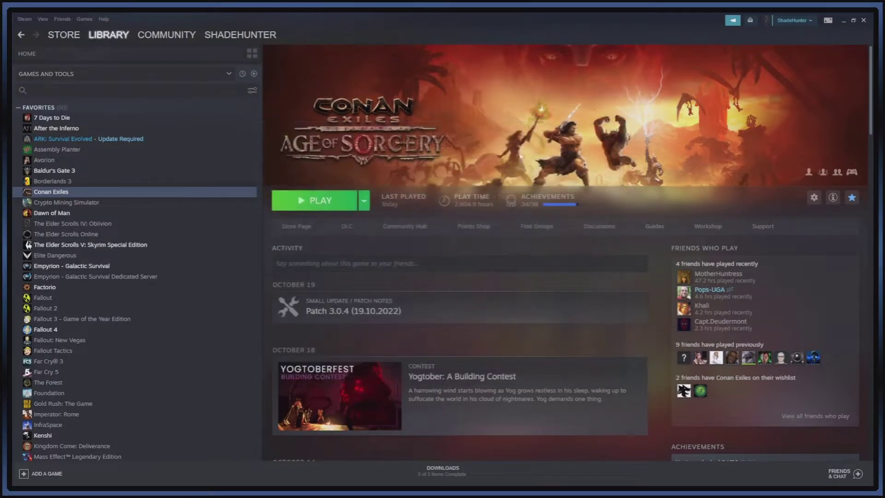
# Reopen the Conan Exiles Workshop and view the subscribed mods.
pyautogui.click(715, 227)
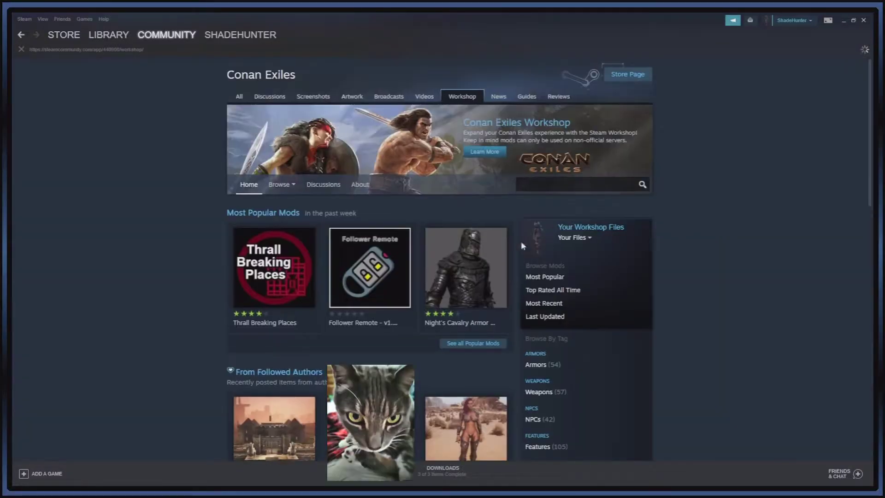
pyautogui.moveTo(291, 186)
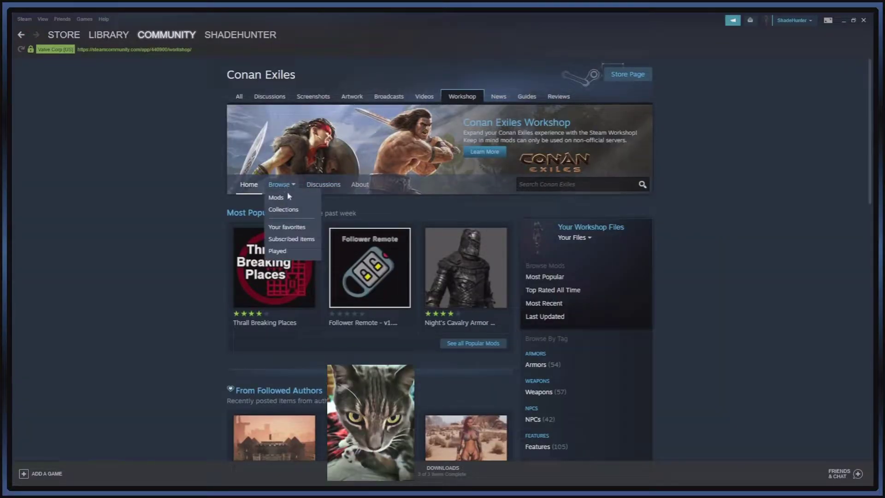
pyautogui.click(286, 240)
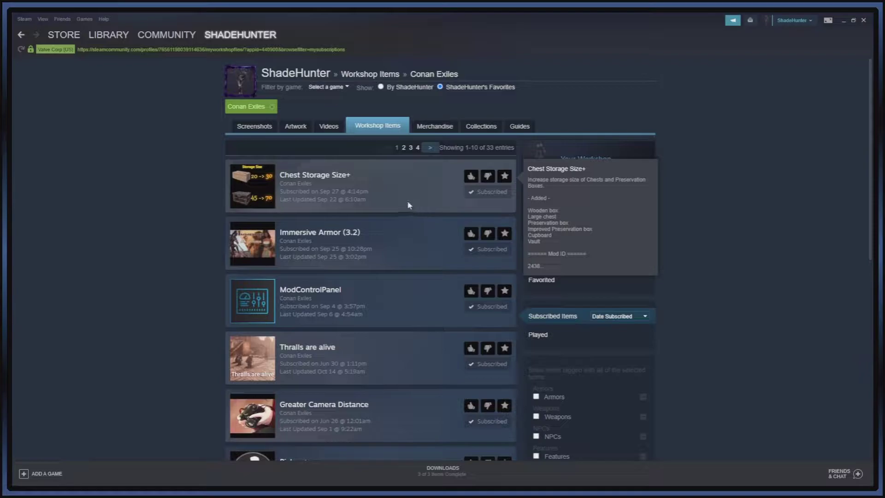
# Go back to Conan Exiles in the library, start the game, and minimize Steam to reveal the Funcom Launcher.
pyautogui.moveTo(104, 35)
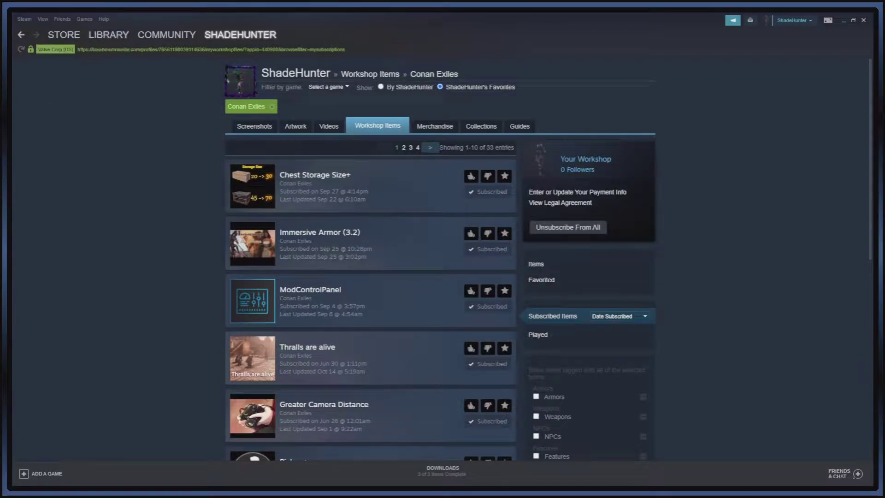
pyautogui.click(101, 46)
pyautogui.click(103, 50)
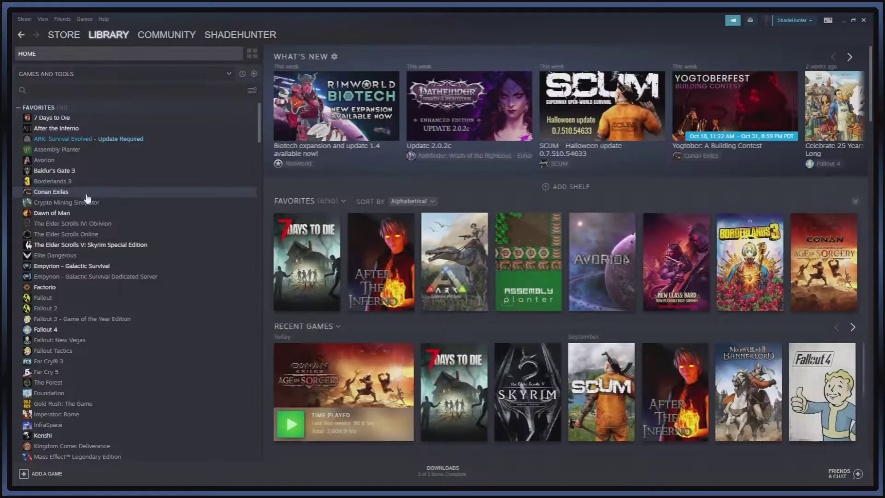
pyautogui.click(66, 194)
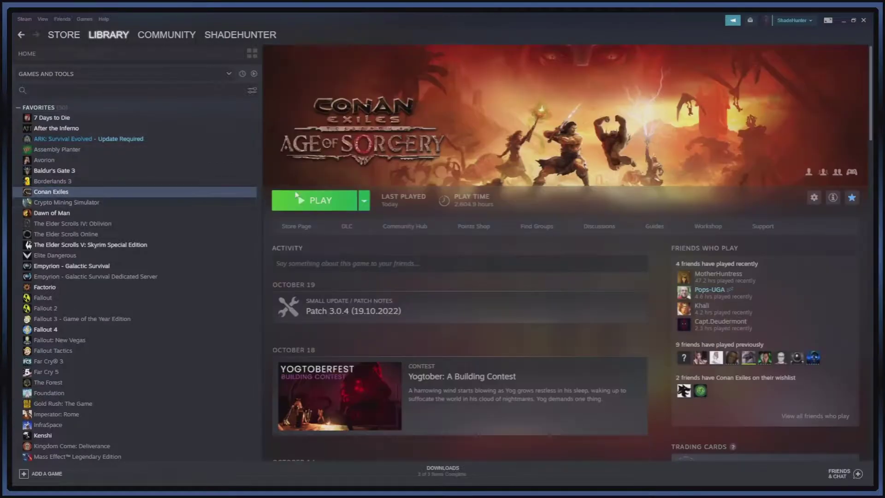
pyautogui.click(307, 203)
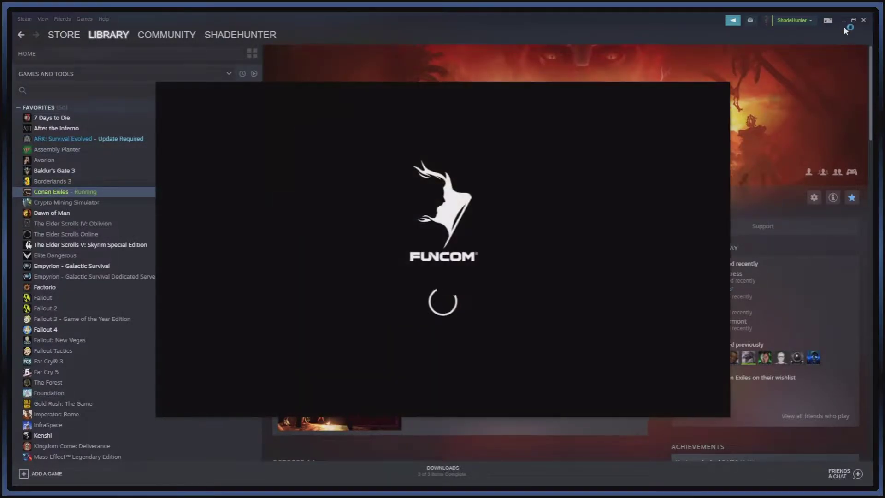
pyautogui.click(843, 20)
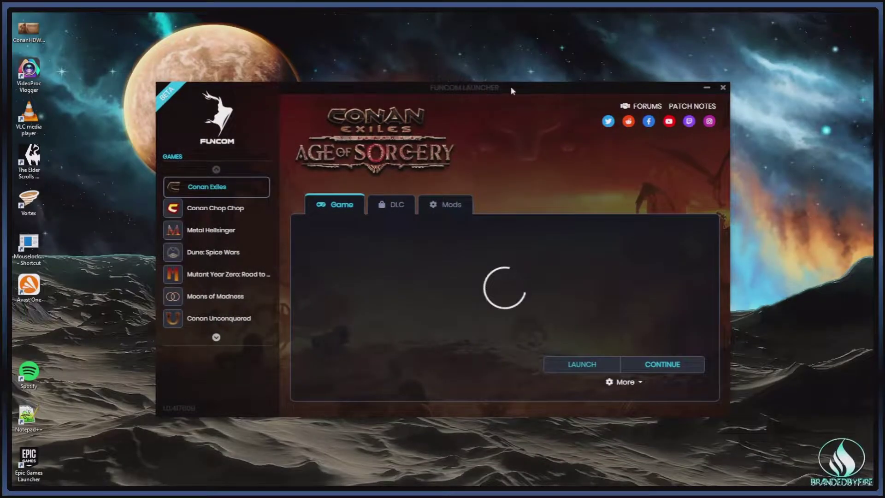
# Move the Funcom Launcher window slightly up, open the Conan Exiles mod lists, and look through the available mods.
pyautogui.moveTo(512, 91); pyautogui.dragTo(515, 77)
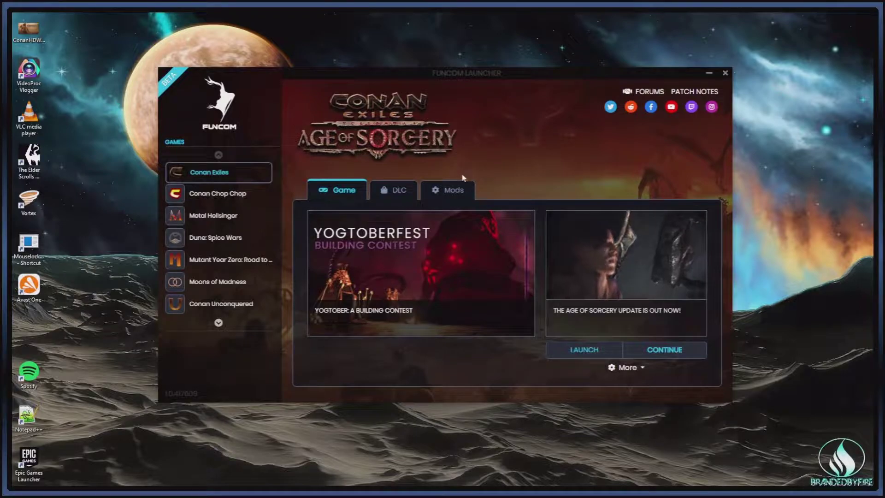
pyautogui.click(458, 191)
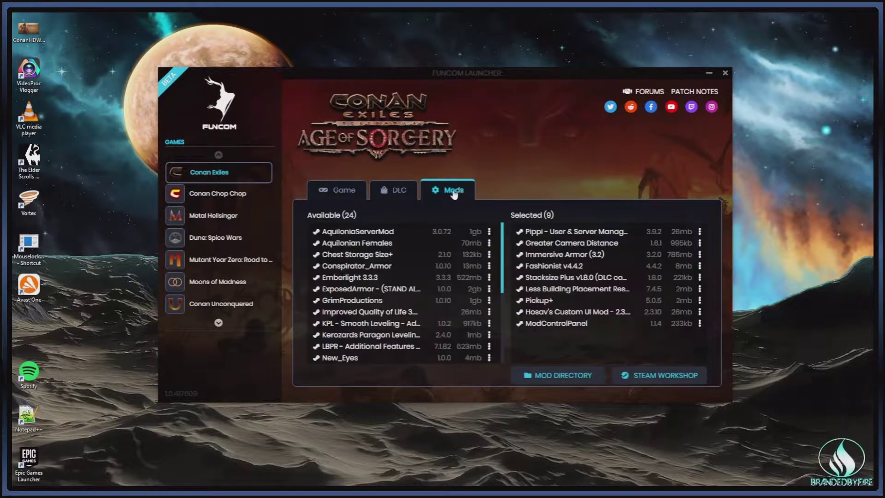
pyautogui.scroll(-5, 396, 255)
pyautogui.scroll(5, 394, 298)
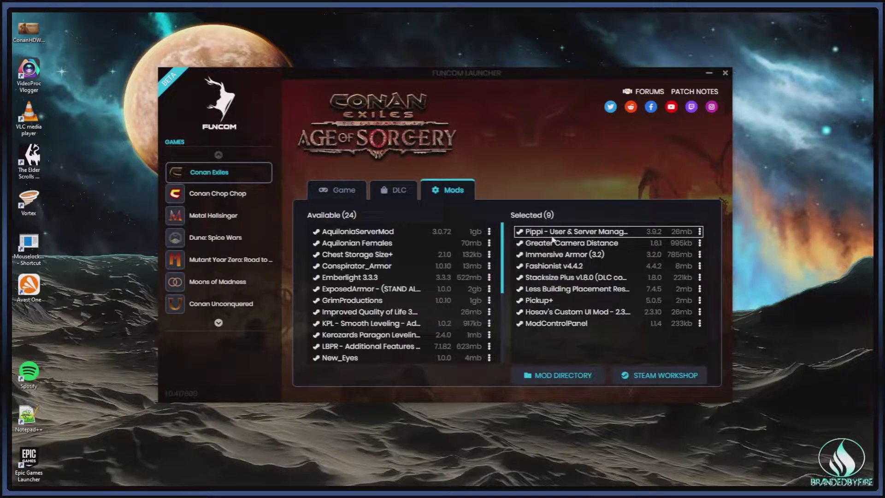
# View the Steam Workshop entries of the selected Pippi and Greater Camera Distance mods, then return to the launcher.
pyautogui.click(700, 233)
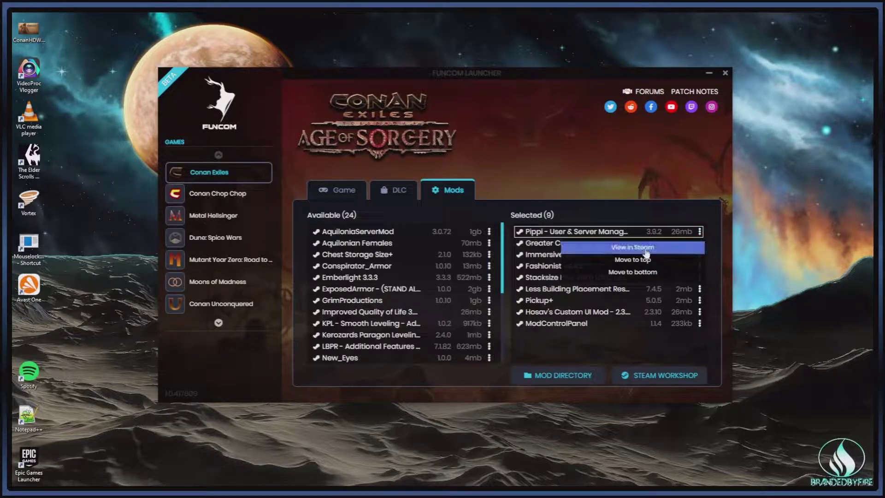
pyautogui.click(645, 248)
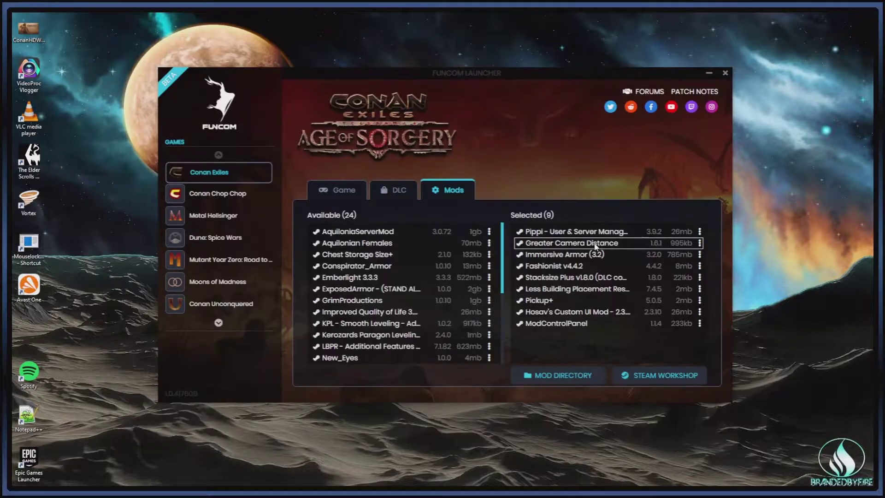
pyautogui.click(700, 243)
pyautogui.click(608, 256)
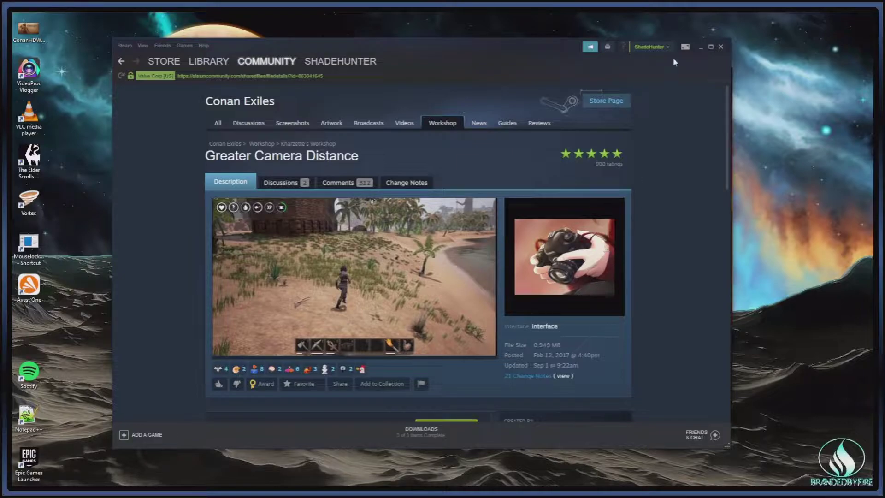
pyautogui.click(700, 48)
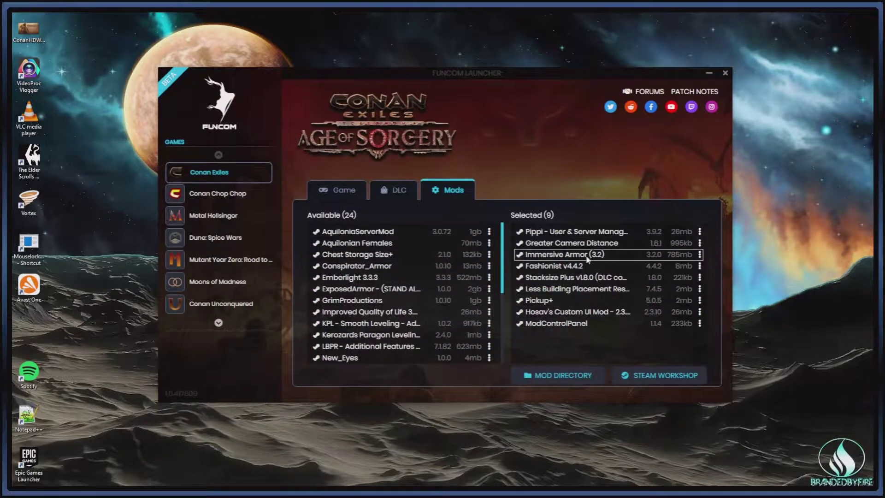
# View the Steam Workshop pages of Immersive Armor (3.2) and Fashionist v4.4.2, returning to the launcher after each.
pyautogui.click(700, 255)
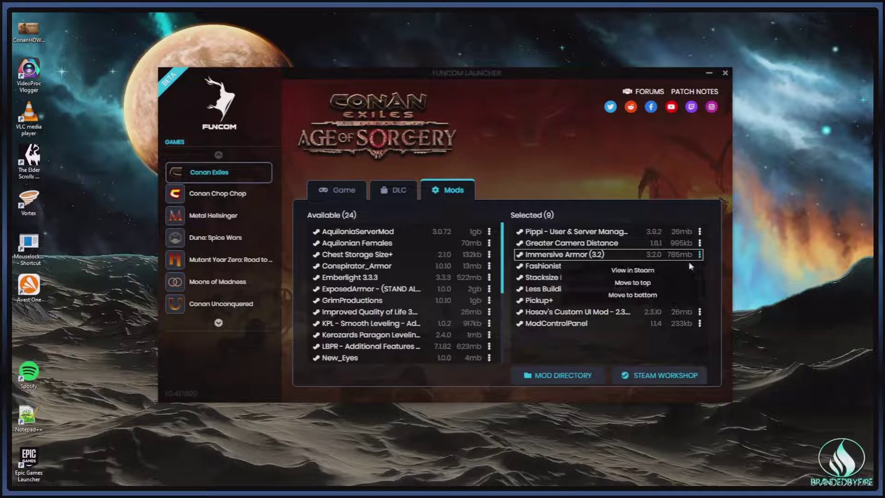
pyautogui.click(639, 270)
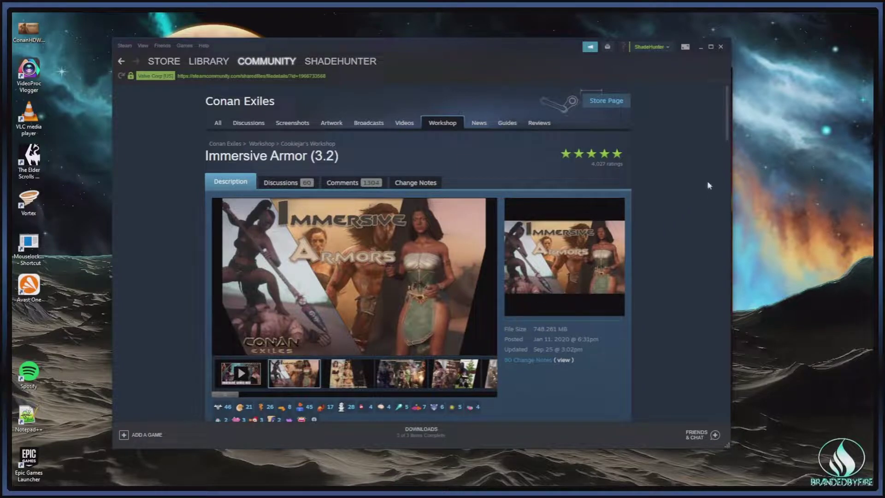
pyautogui.click(701, 48)
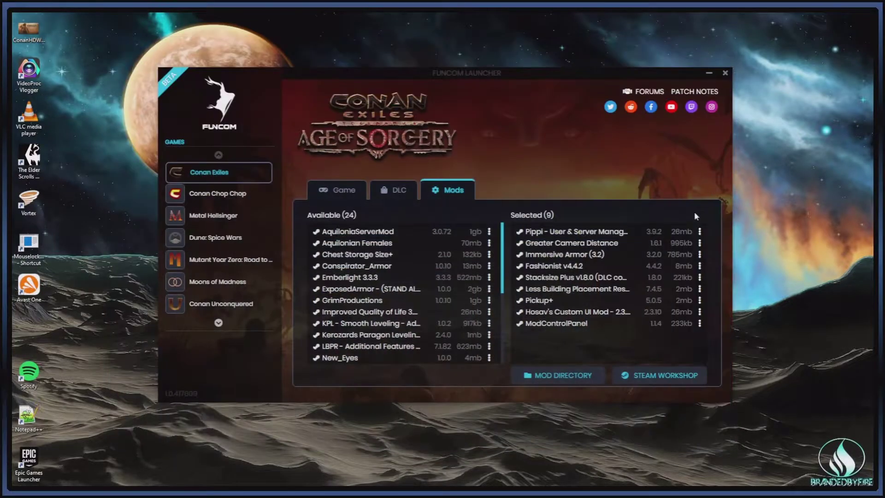
pyautogui.click(700, 267)
pyautogui.click(636, 280)
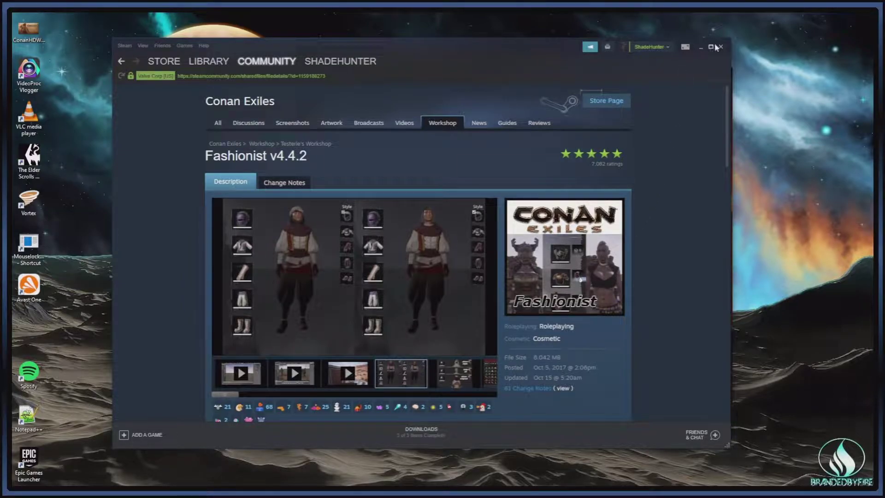
pyautogui.click(699, 47)
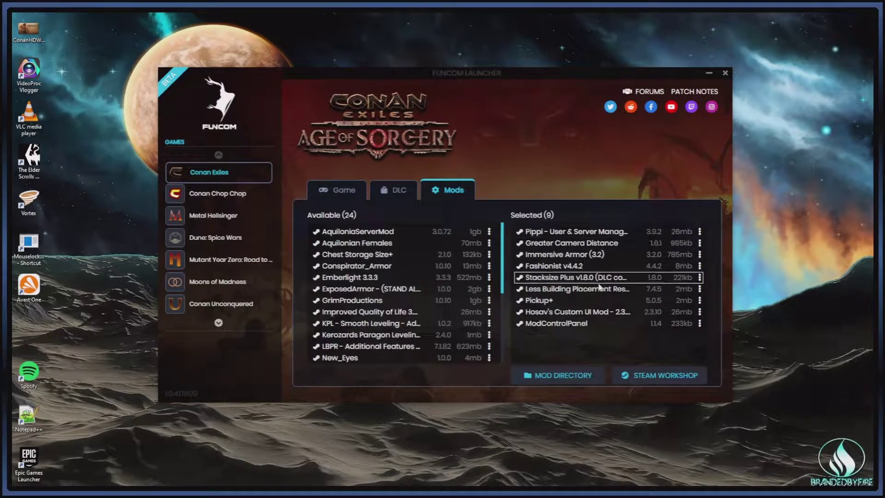
# View the Steam Workshop page of the selected Stacksize Plus v1.8.0 mod, then return to the launcher.
pyautogui.click(699, 277)
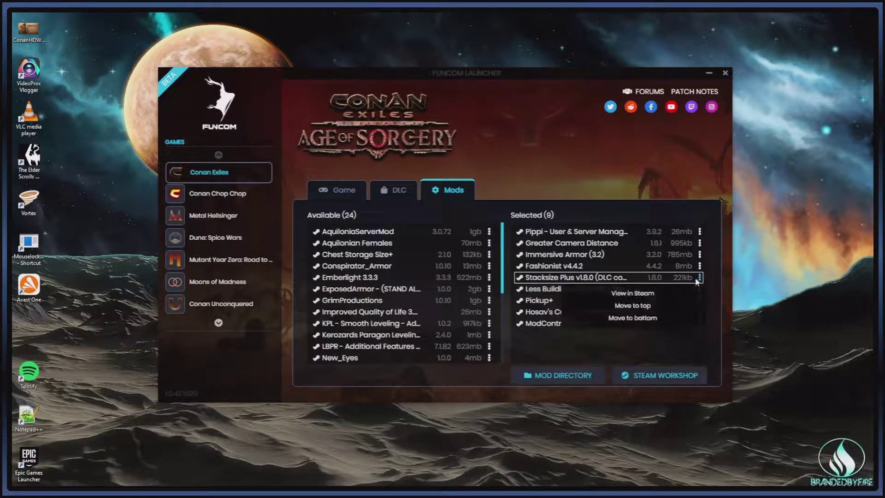
pyautogui.click(641, 293)
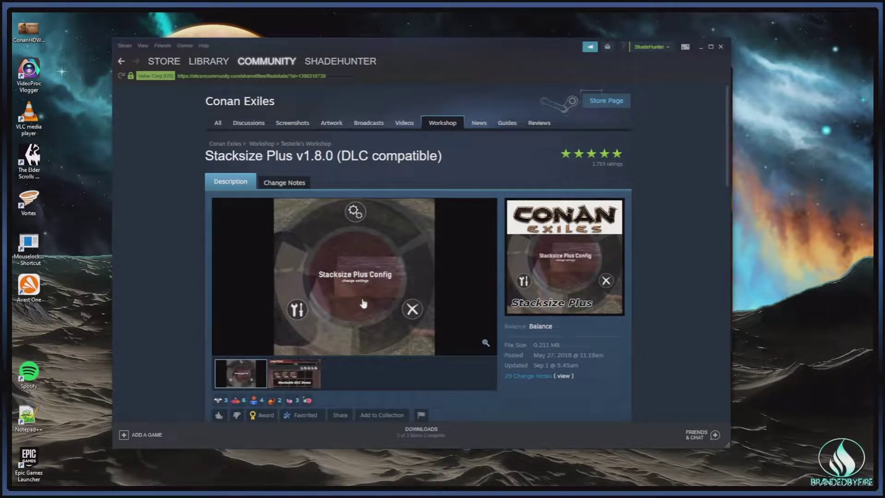
pyautogui.click(701, 48)
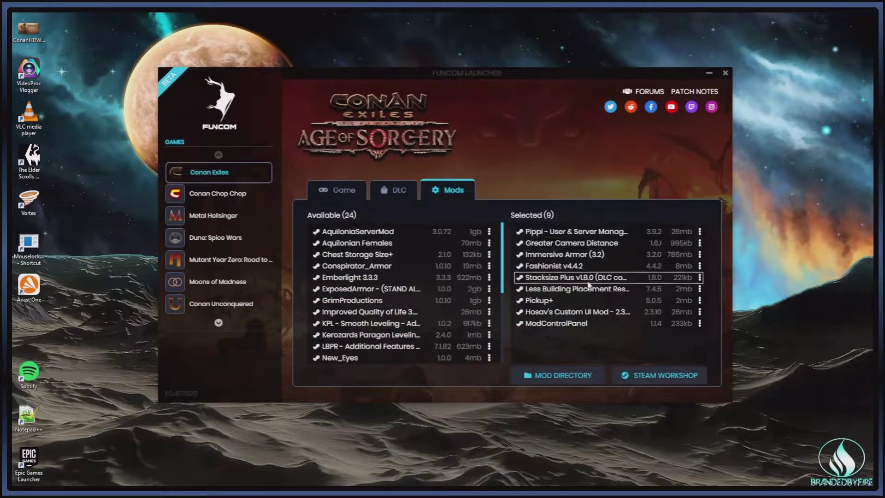
# View the Workshop page of Less Building Placement Restrictions, enlarge its feature highlight image, close the image, and return to the launcher.
pyautogui.click(699, 289)
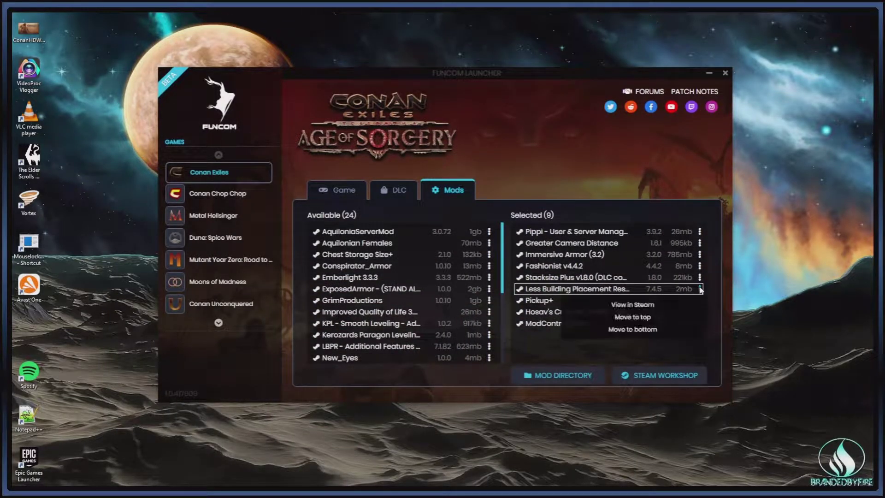
pyautogui.click(631, 305)
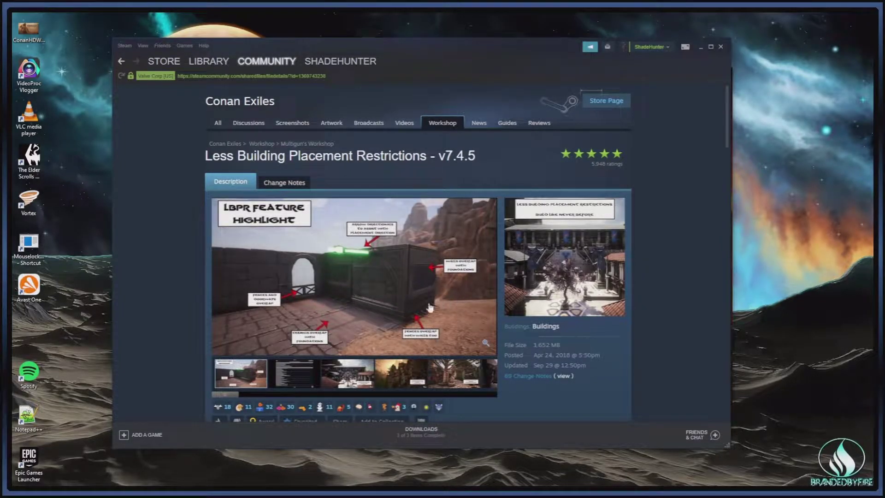
pyautogui.click(300, 296)
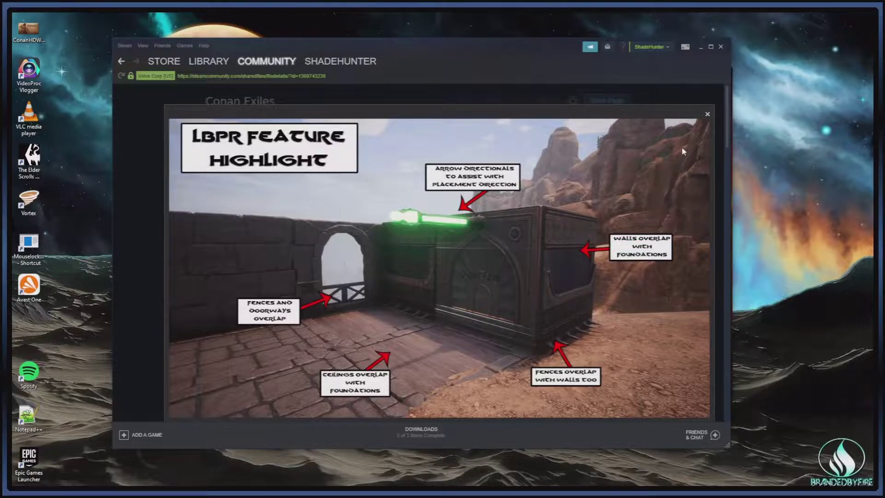
pyautogui.click(708, 114)
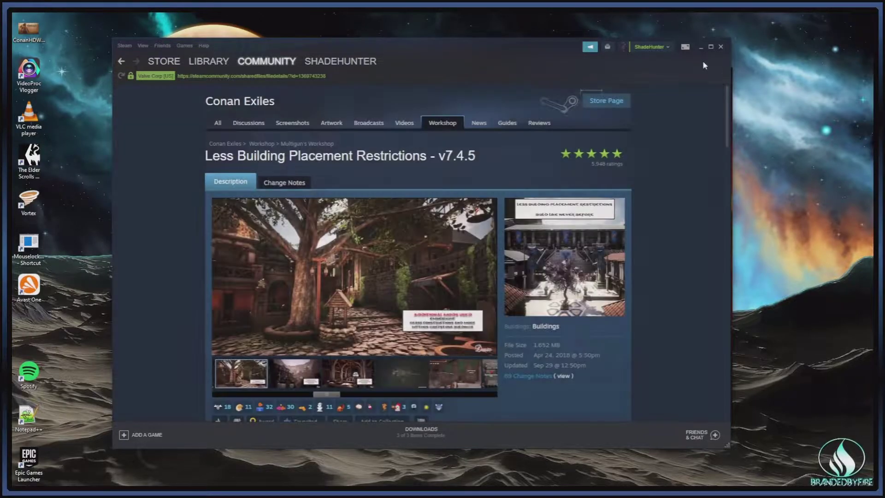
pyautogui.click(700, 46)
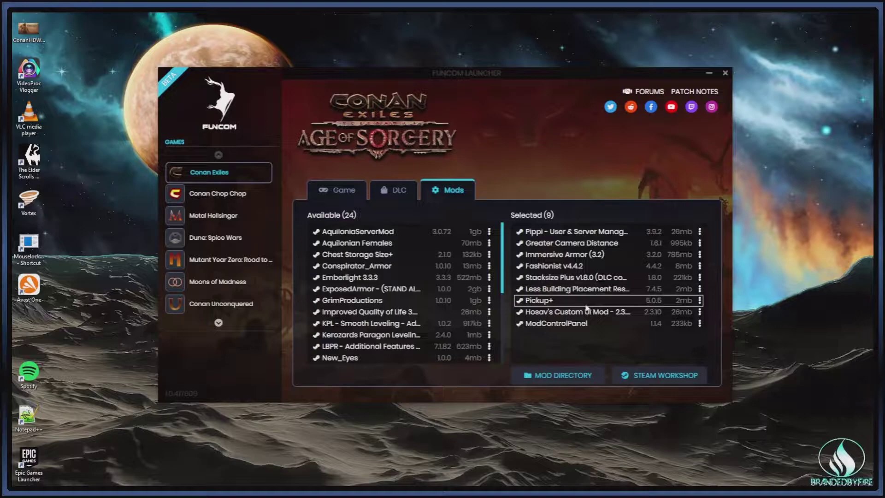
# View the Steam Workshop pages of Pickup+ and Hosav's Custom UI Mod, returning to the launcher after each.
pyautogui.click(700, 300)
pyautogui.click(645, 312)
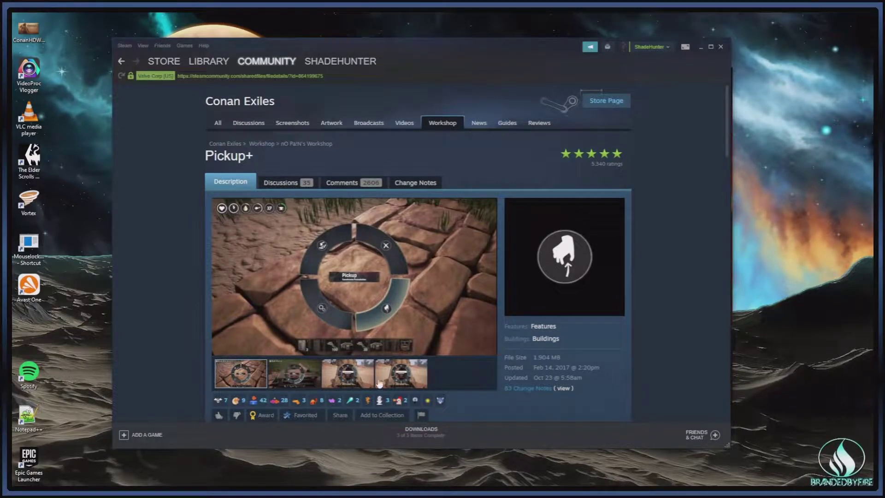
pyautogui.click(700, 46)
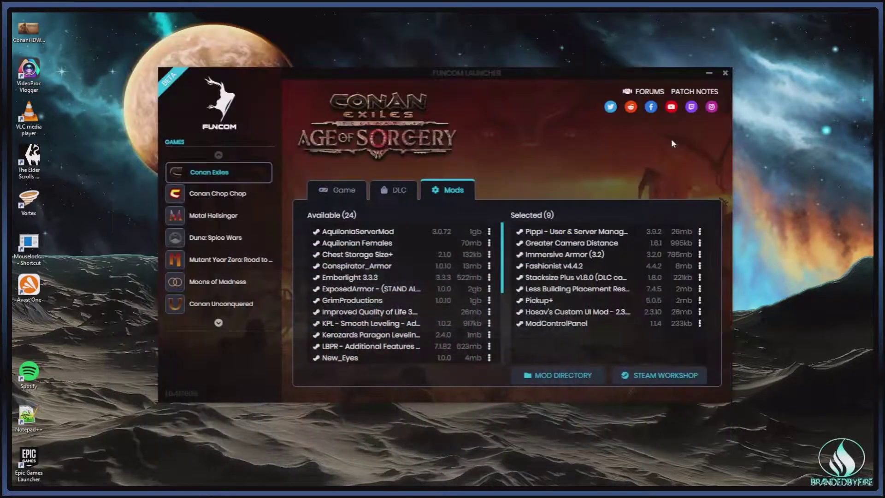
pyautogui.click(699, 312)
pyautogui.click(654, 276)
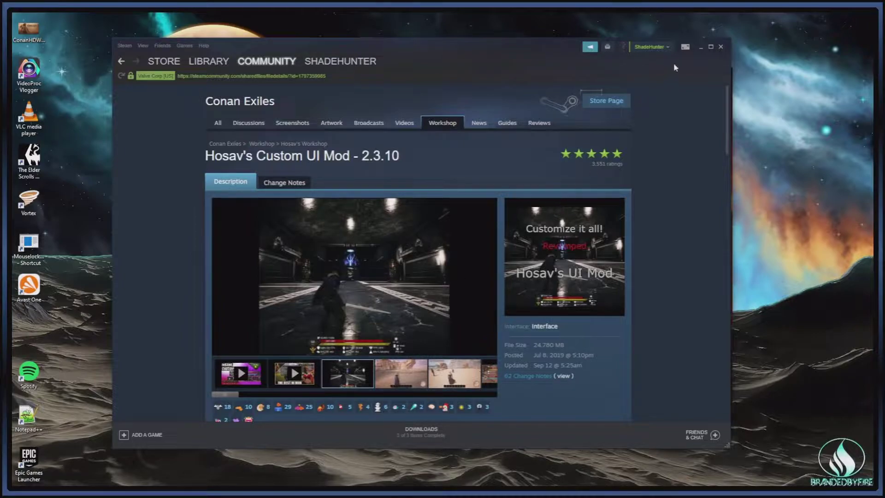
pyautogui.click(702, 47)
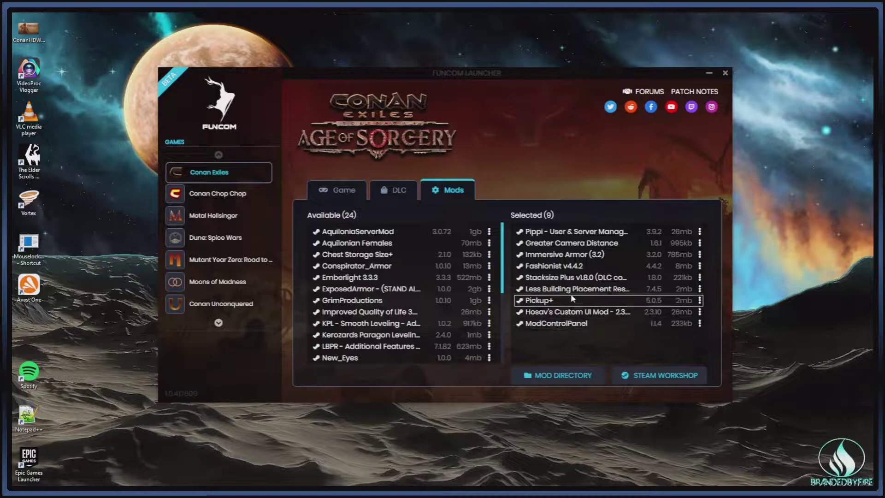
# View the Steam Workshop page of the selected ModControlPanel mod, then return to the launcher.
pyautogui.click(700, 323)
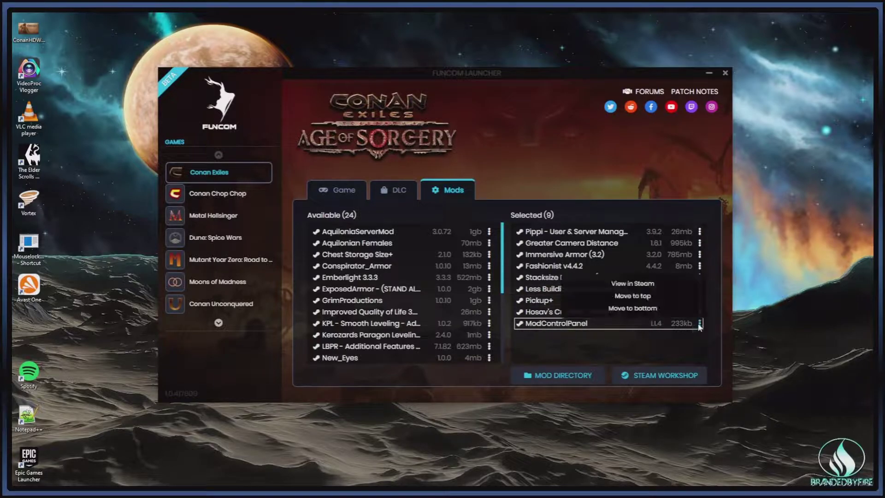
pyautogui.click(646, 286)
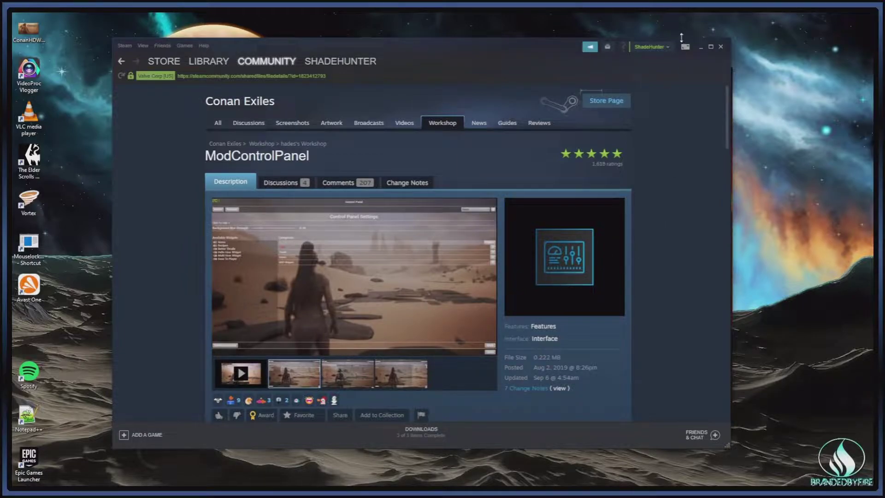
pyautogui.click(701, 47)
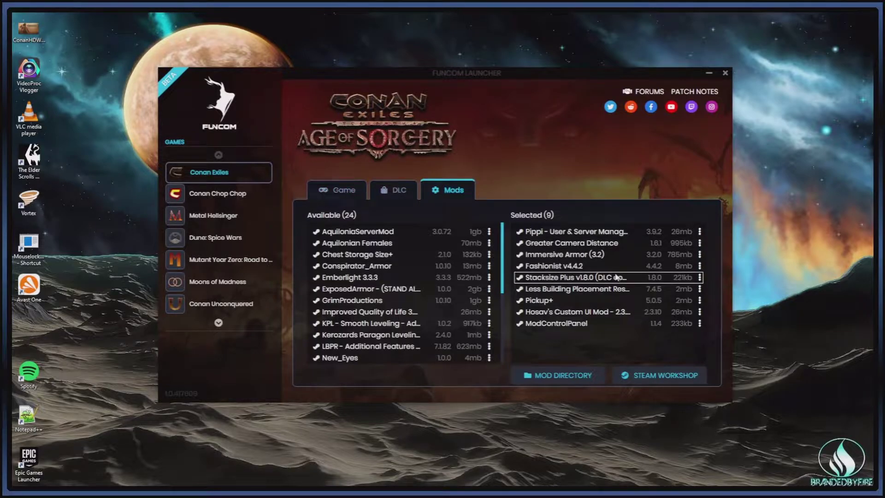
# Switch to the Conan Exiles game page in the launcher, enter the game, and walk the character across the stone platform.
pyautogui.click(337, 197)
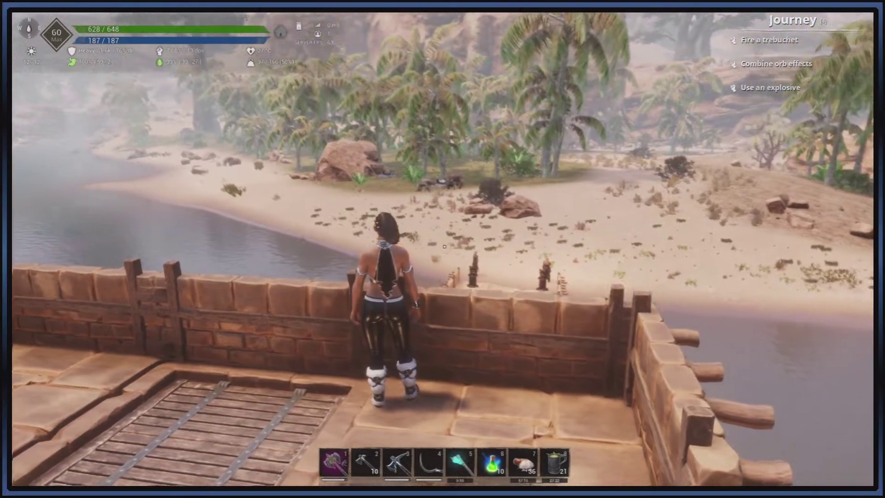
pyautogui.press('w')
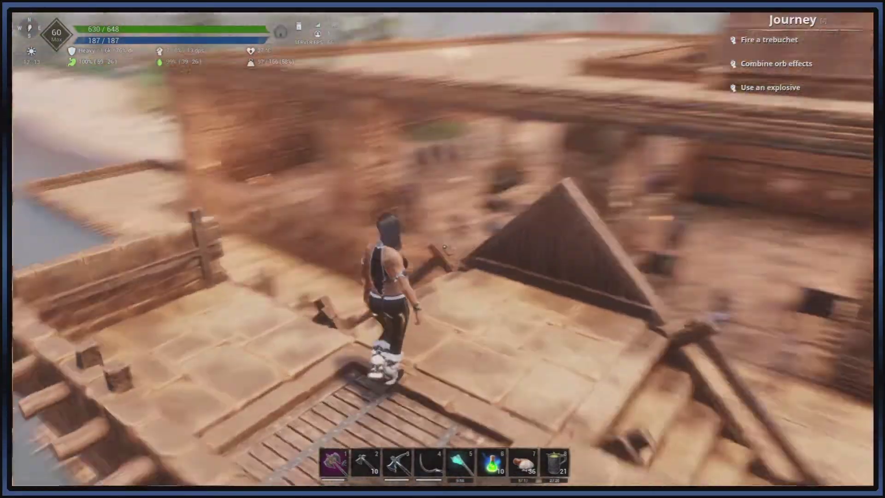